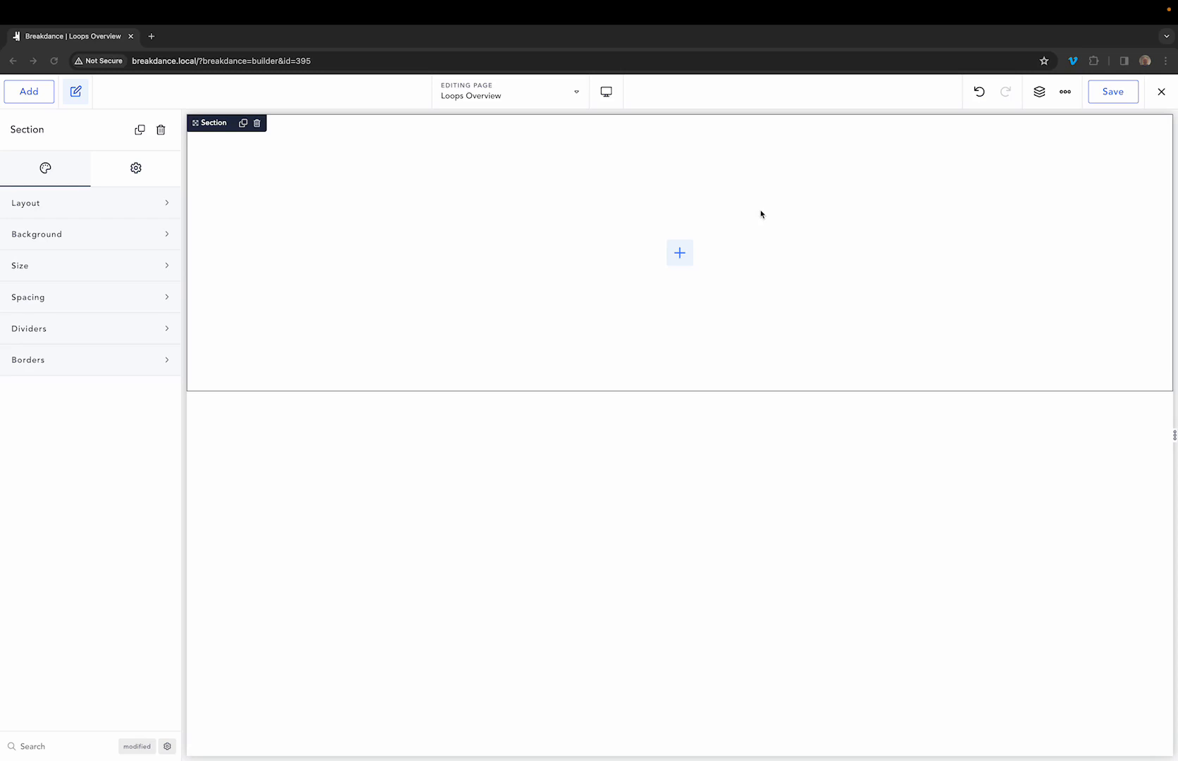
Step: Add a Post List element to the empty section and delete it again
{"action": "left_click", "coordinate": [28, 99]}
{"action": "type", "text": "post list"}
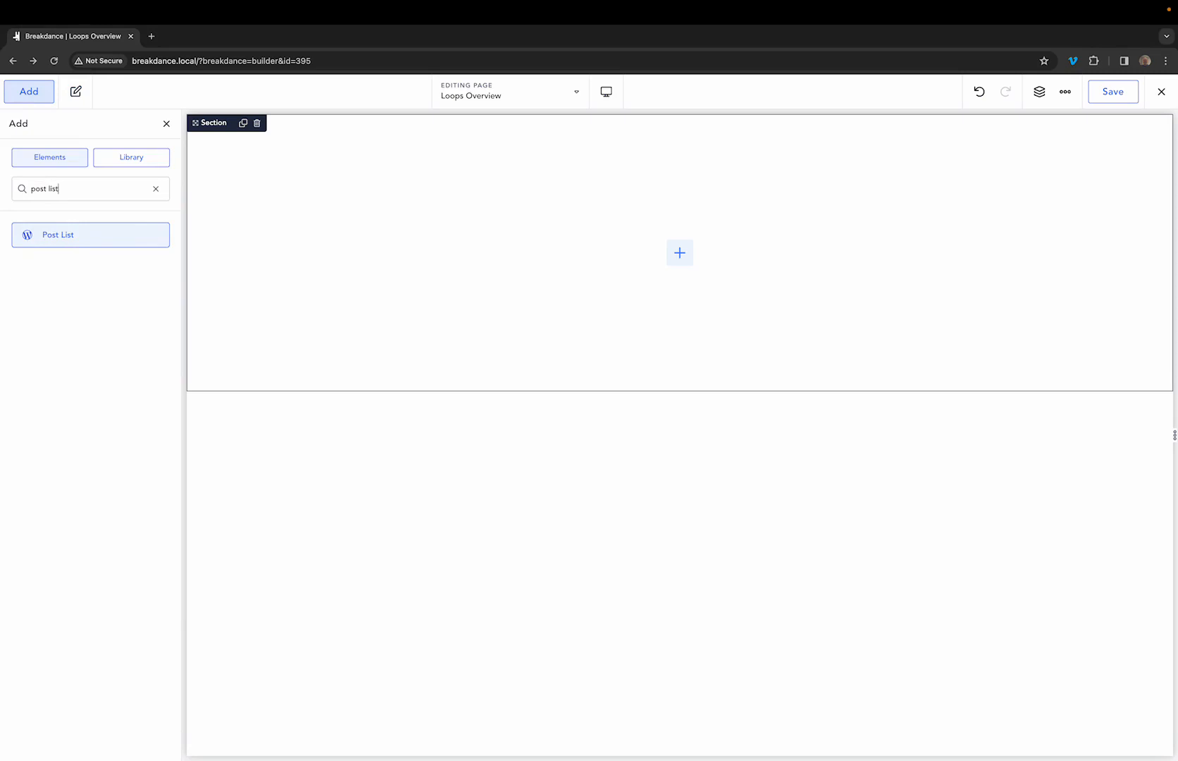
{"action": "left_click", "coordinate": [85, 233]}
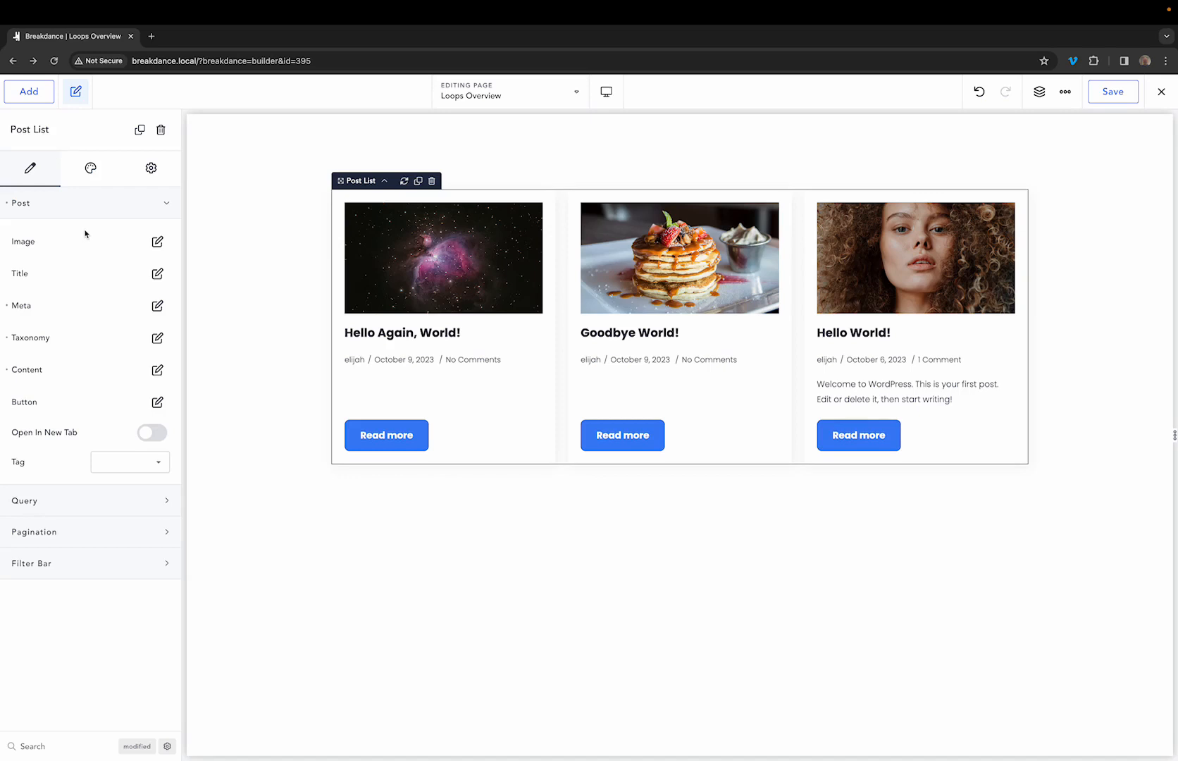
{"action": "left_click", "coordinate": [161, 129]}
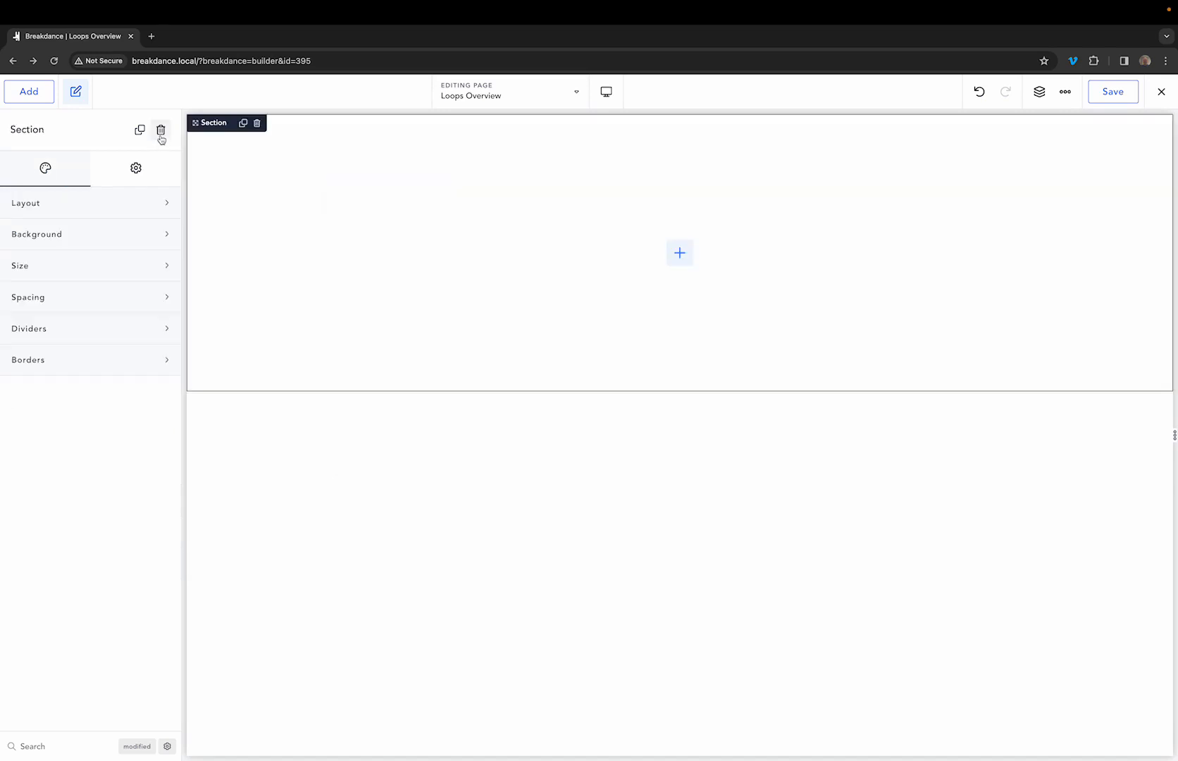
Step: Add a Post Loop Builder element to the section and assign the Post Excerpt global block as its repeated block
{"action": "left_click", "coordinate": [48, 96]}
{"action": "type", "text": "post lo"}
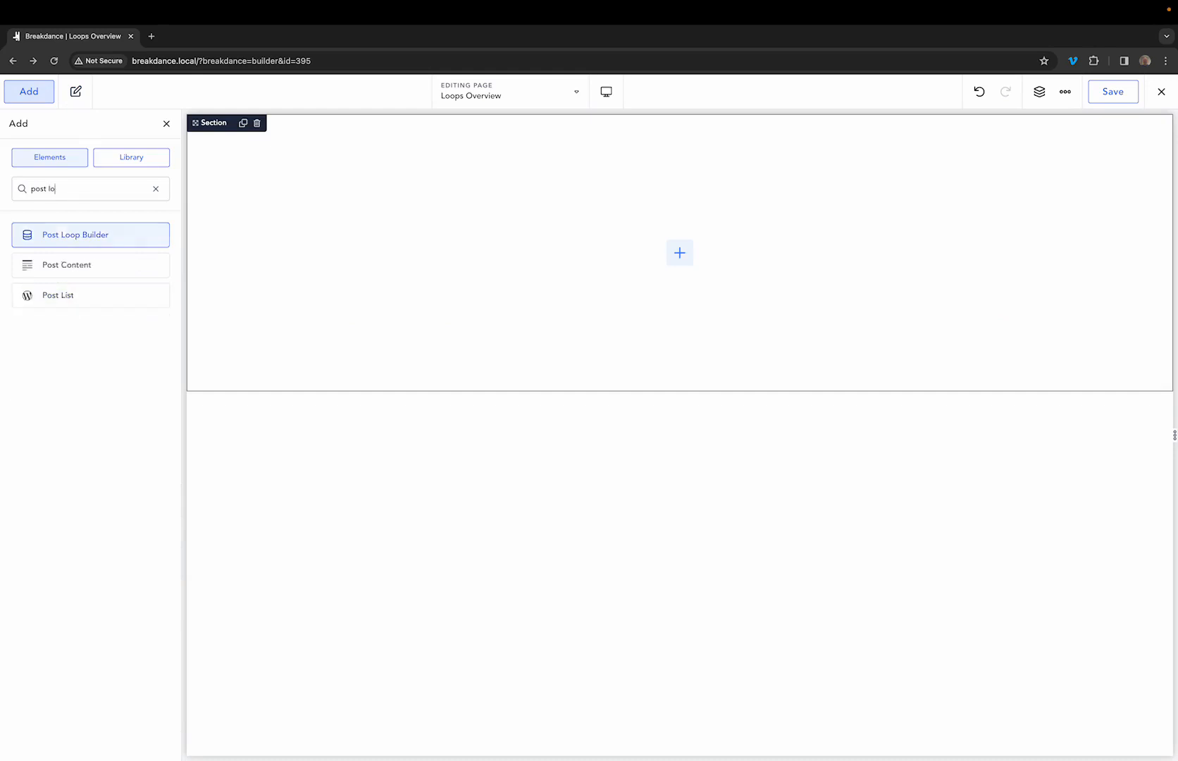
{"action": "key", "text": "Return"}
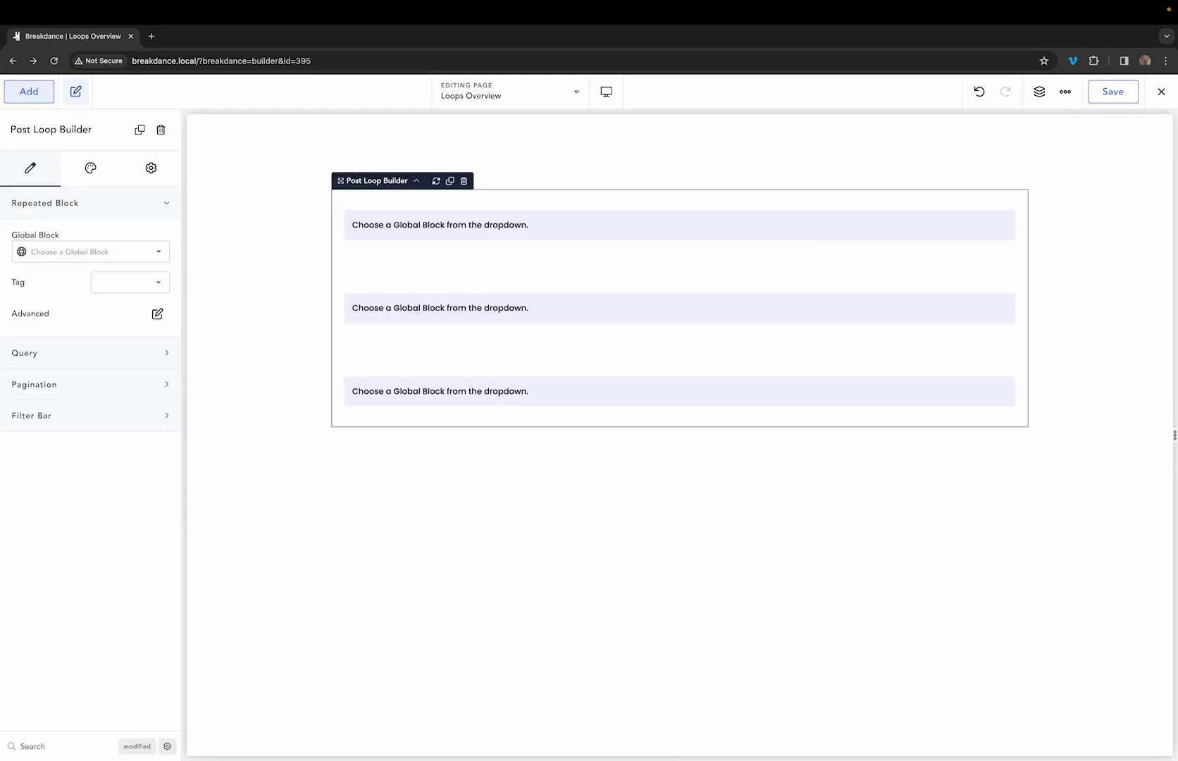
{"action": "left_click", "coordinate": [74, 253]}
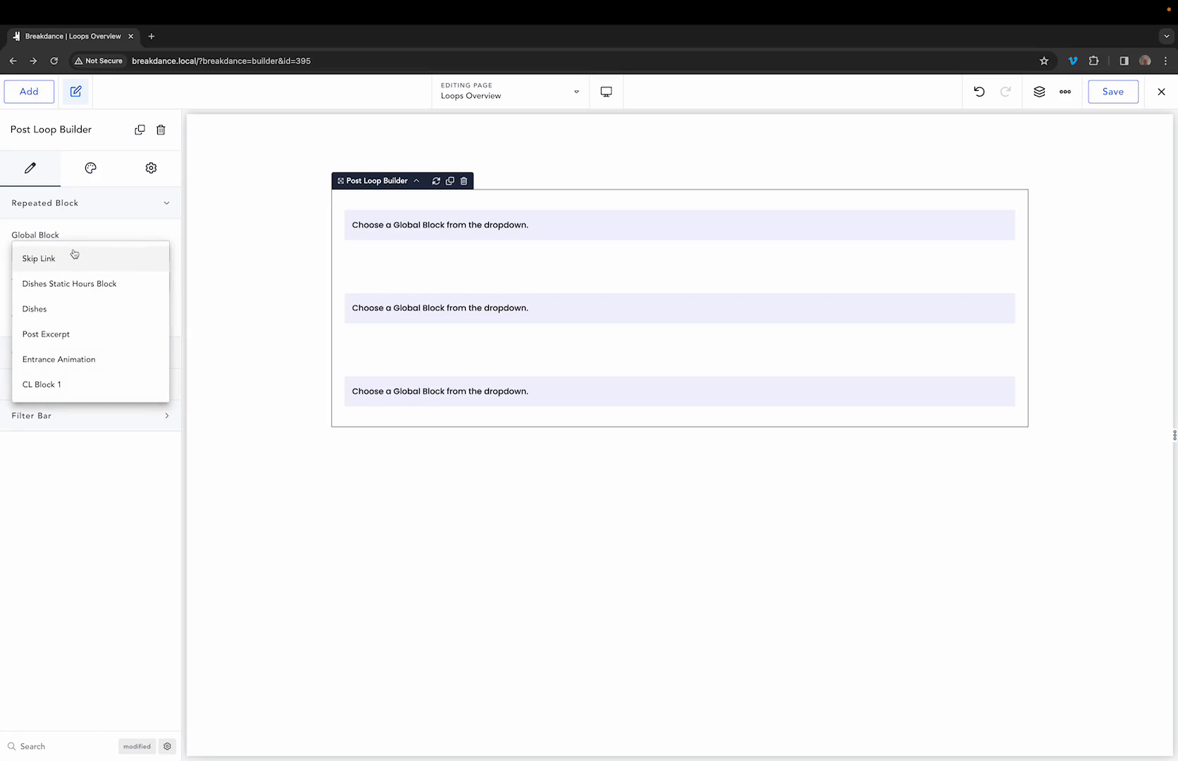
{"action": "left_click", "coordinate": [70, 334]}
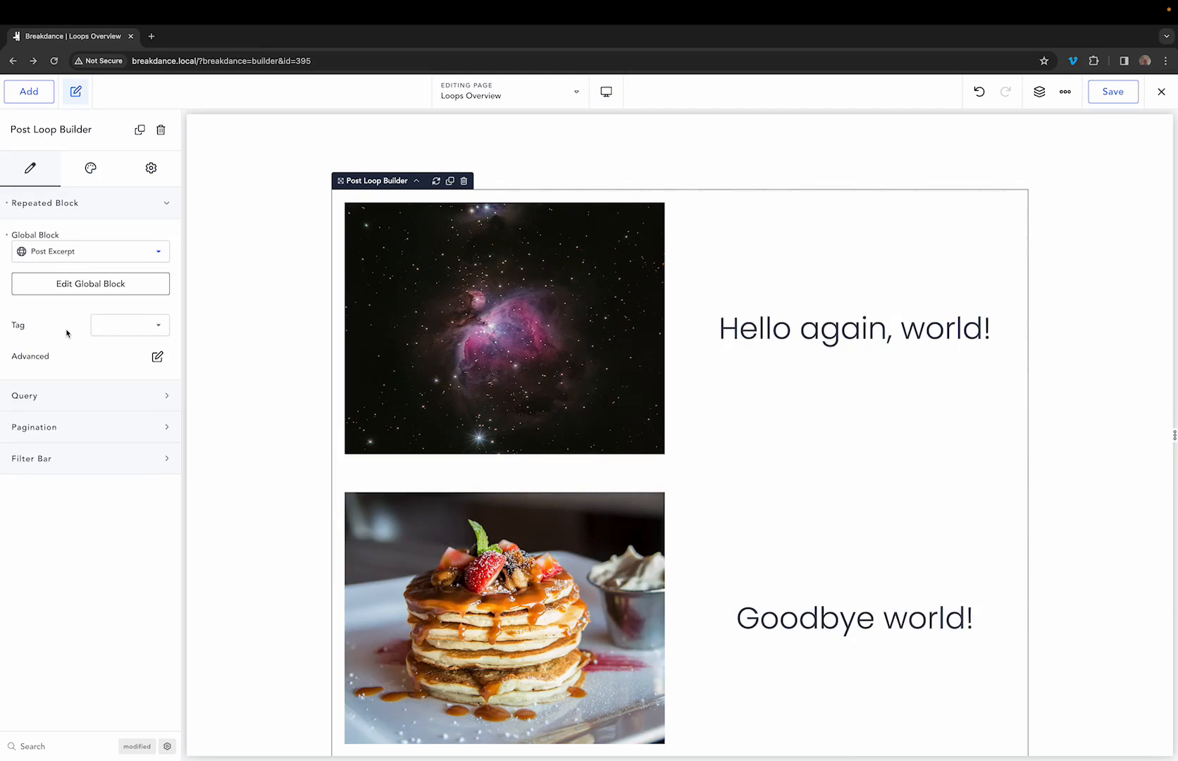
Step: Save the page, open the Post Excerpt global block for editing, and add a Post Meta element below the title text
{"action": "left_click", "coordinate": [1106, 97]}
{"action": "left_click", "coordinate": [131, 284]}
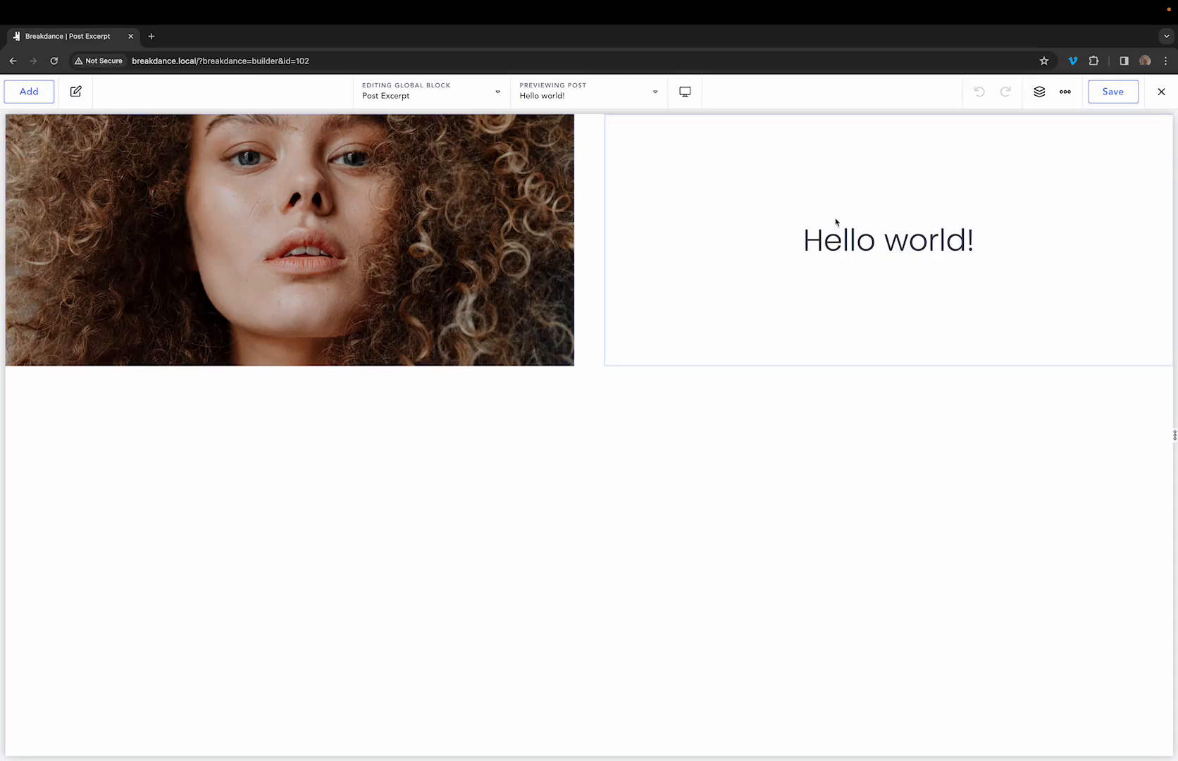
{"action": "left_click", "coordinate": [873, 240]}
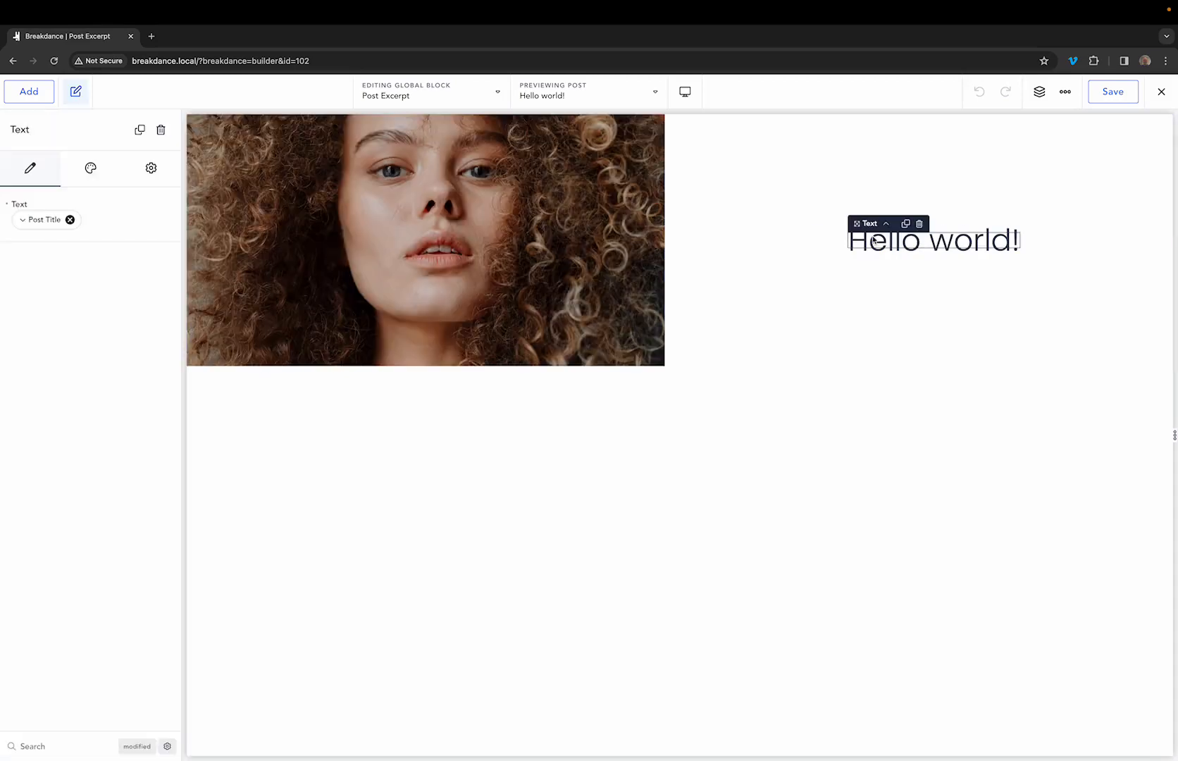
{"action": "left_click", "coordinate": [12, 90]}
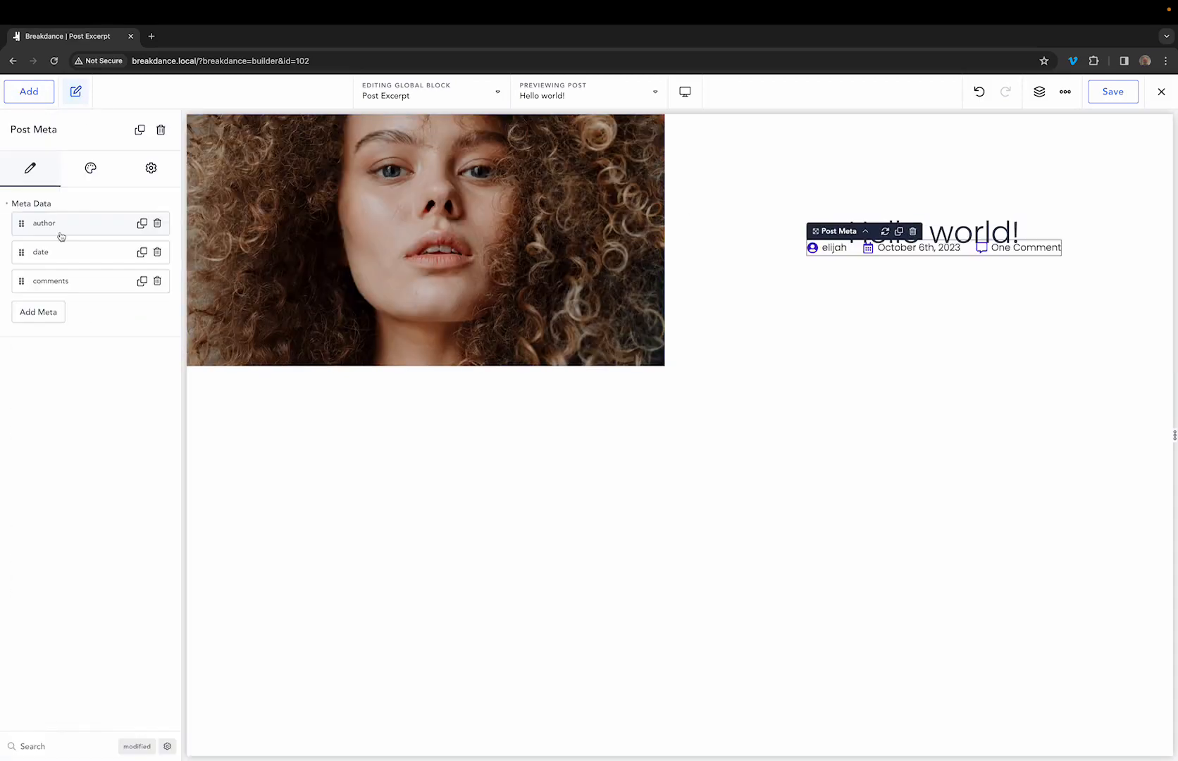
Step: Set the Post Meta container's top margin to 32 px and save the global block
{"action": "left_click", "coordinate": [91, 169]}
{"action": "left_click", "coordinate": [97, 301]}
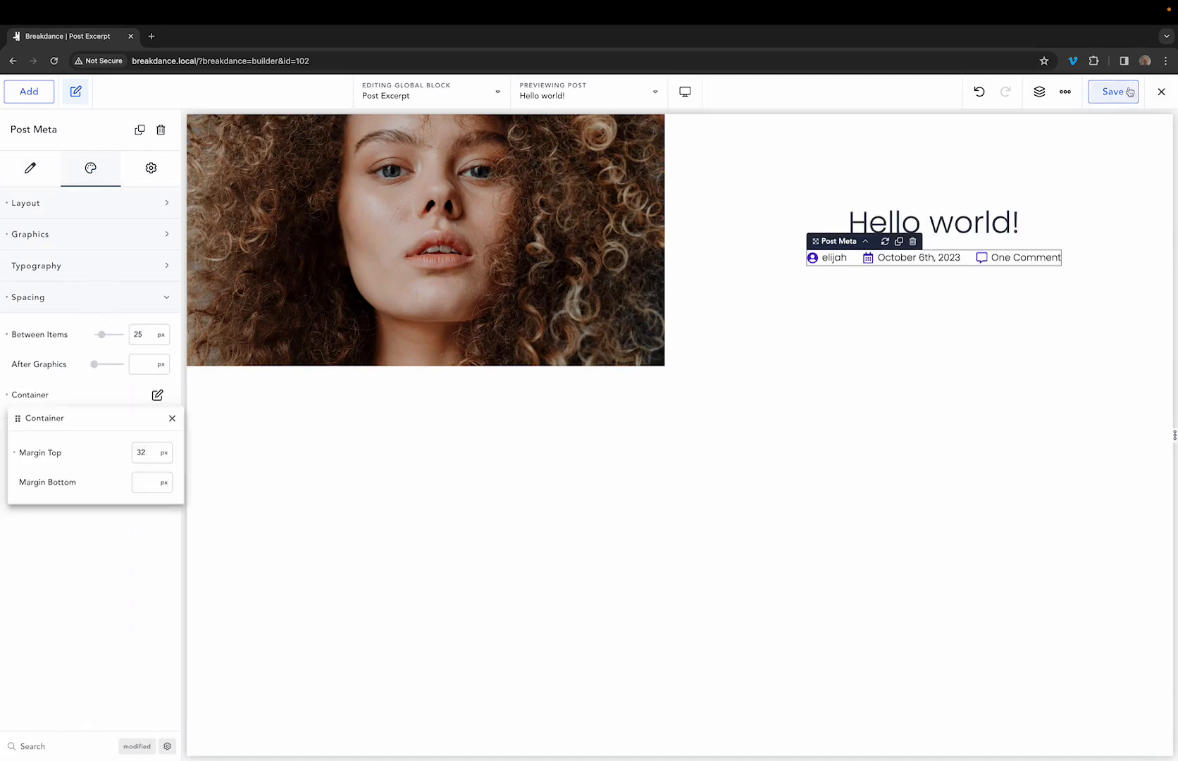
{"action": "left_click", "coordinate": [1130, 92]}
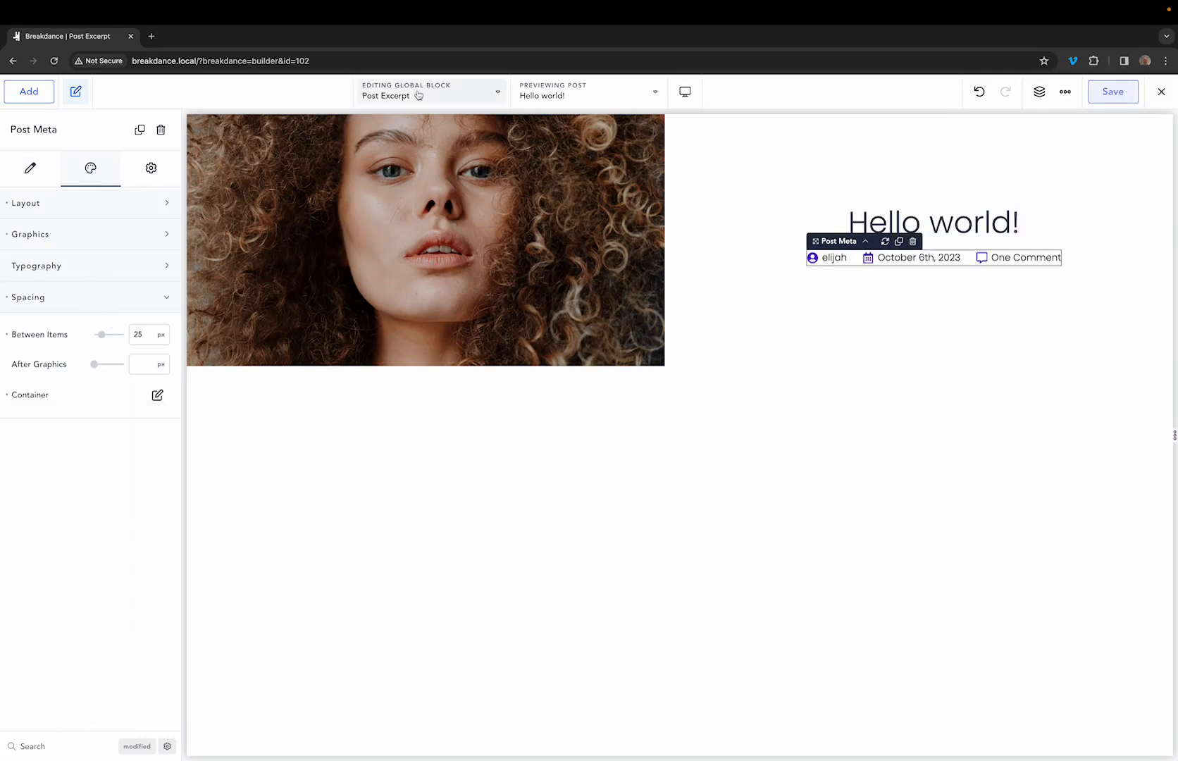
Step: Return to the Loops Overview page and review the looped posts with their post meta
{"action": "left_click", "coordinate": [11, 62]}
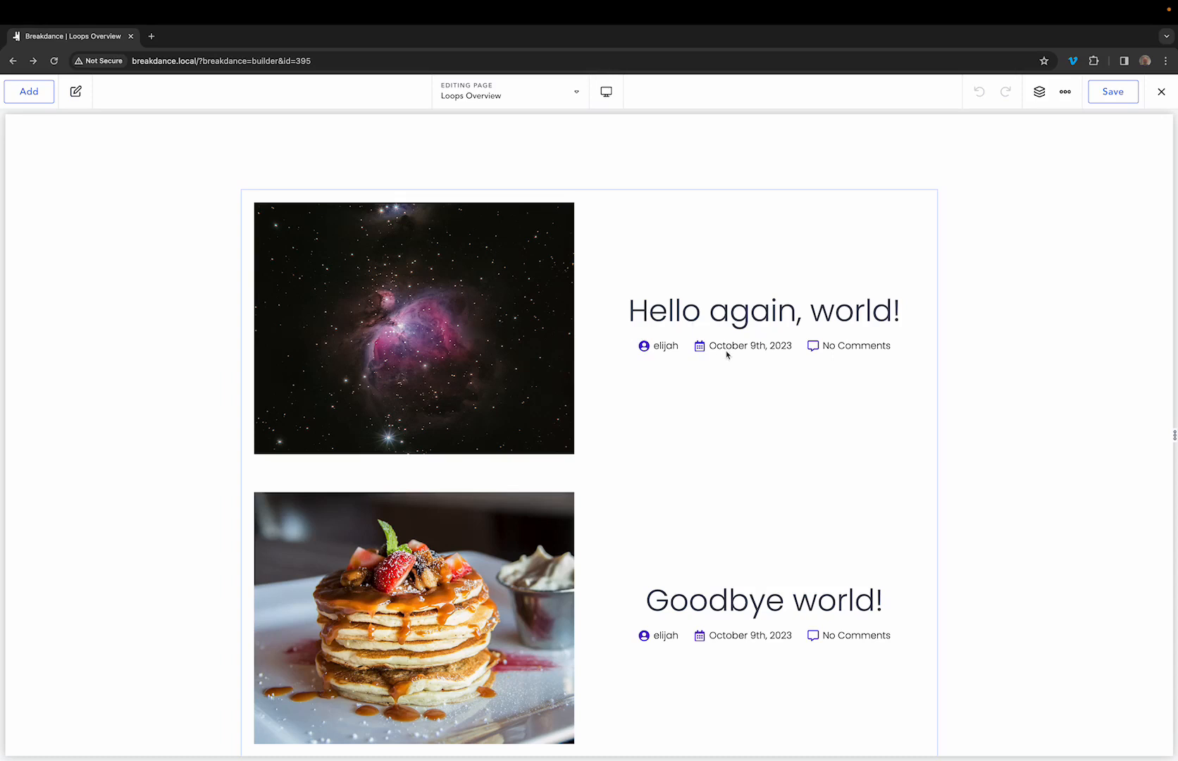
{"action": "scroll", "coordinate": [727, 352], "scroll_direction": "down", "scroll_amount": 2}
{"action": "scroll", "coordinate": [728, 355], "scroll_direction": "down", "scroll_amount": 4}
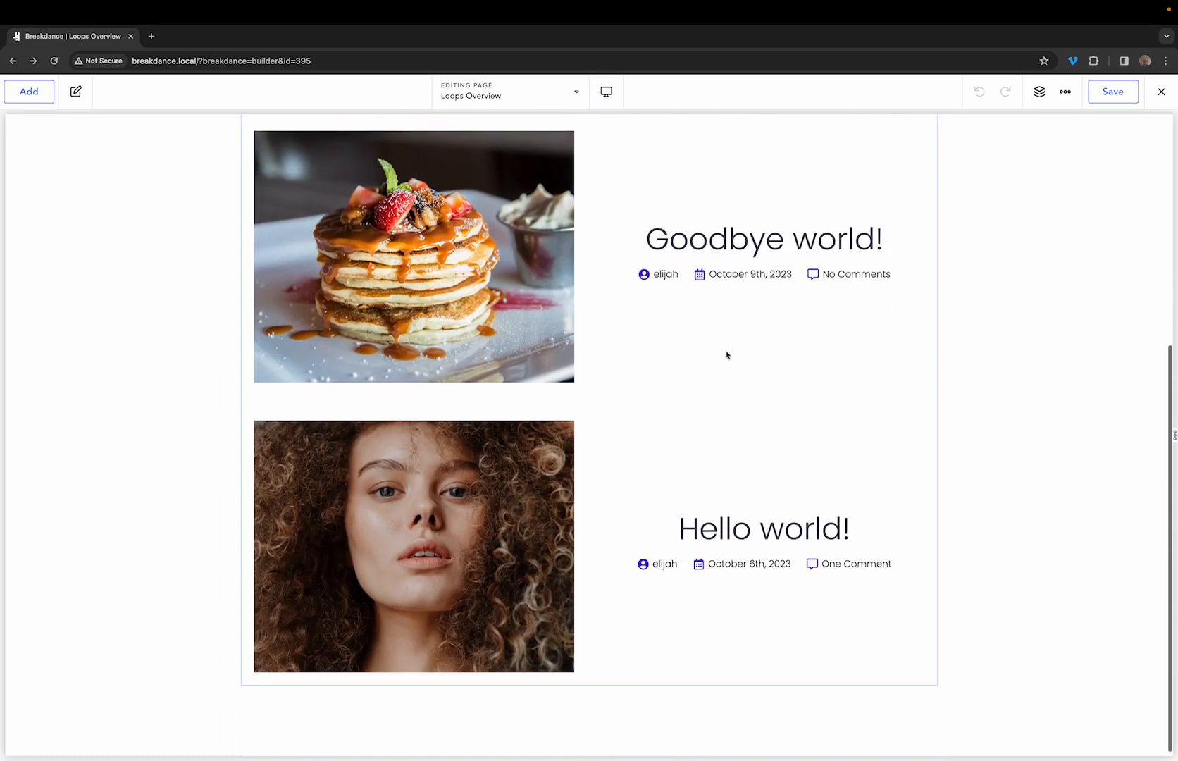
{"action": "scroll", "coordinate": [728, 355], "scroll_direction": "up", "scroll_amount": 6}
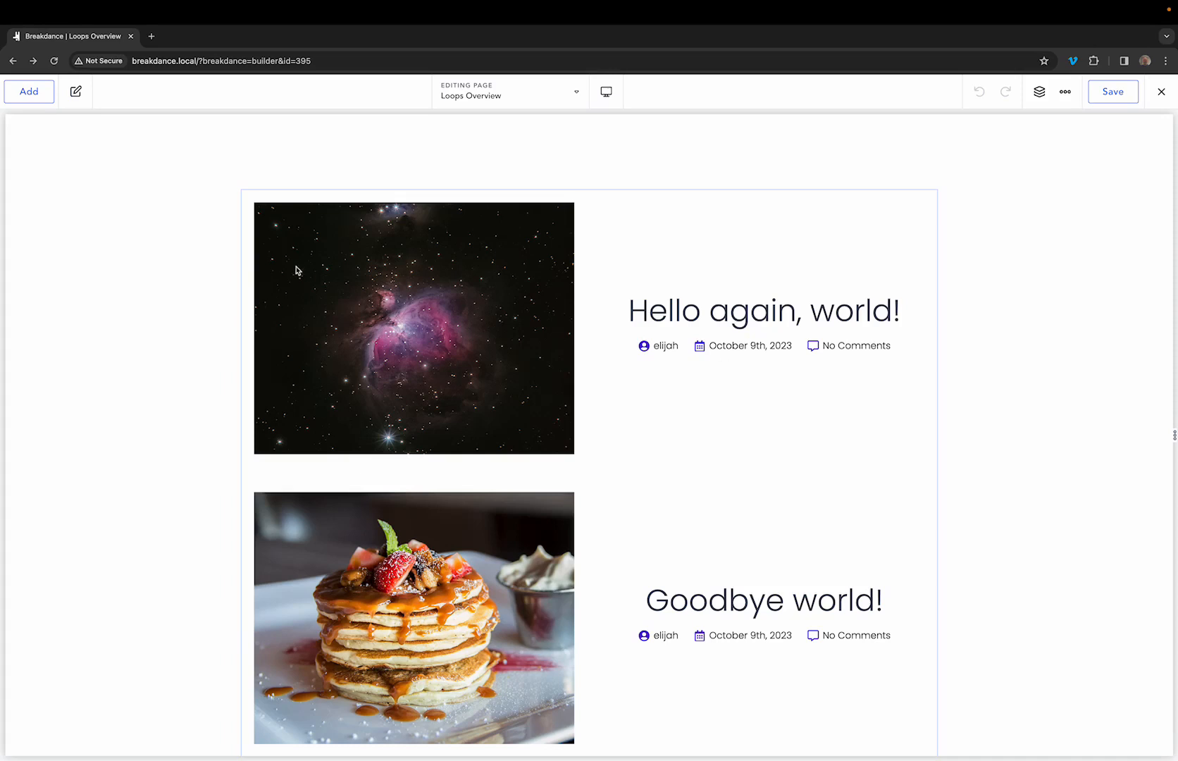
Step: Switch the Post Loop Builder's query to Custom and examine the Query Builder options
{"action": "left_click", "coordinate": [601, 251]}
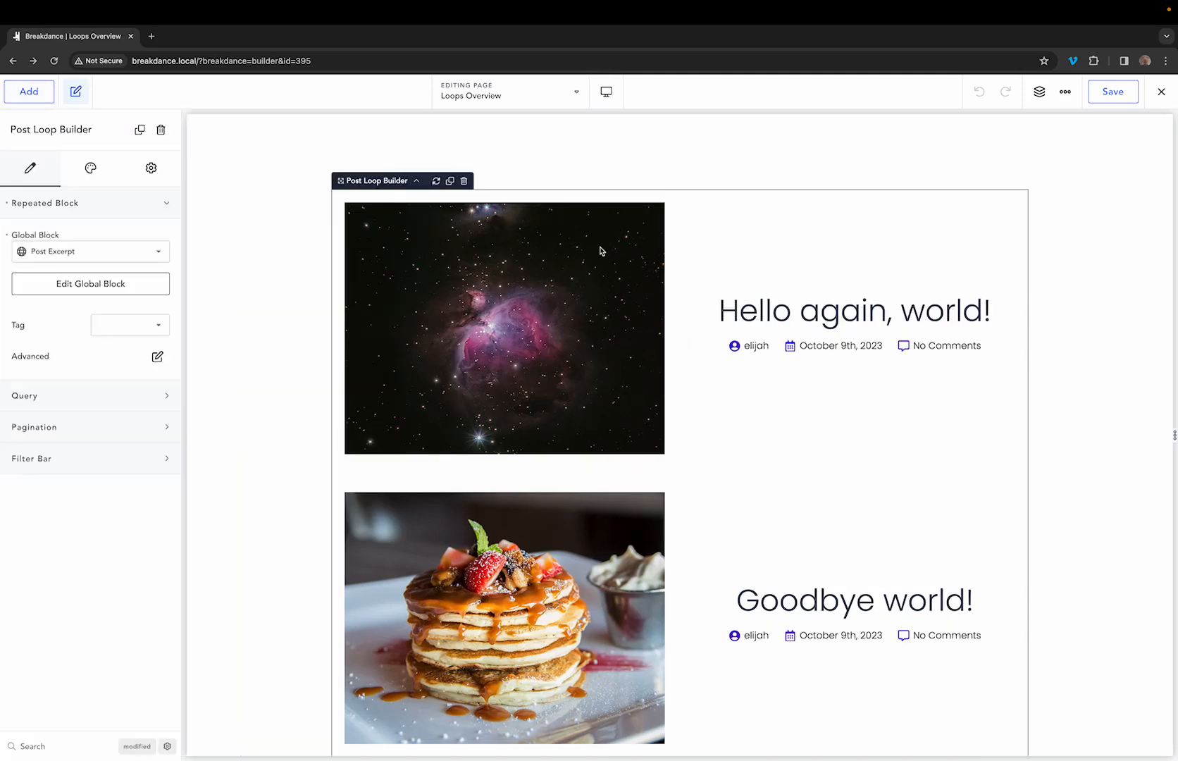
{"action": "left_click", "coordinate": [132, 393]}
{"action": "left_click", "coordinate": [133, 208]}
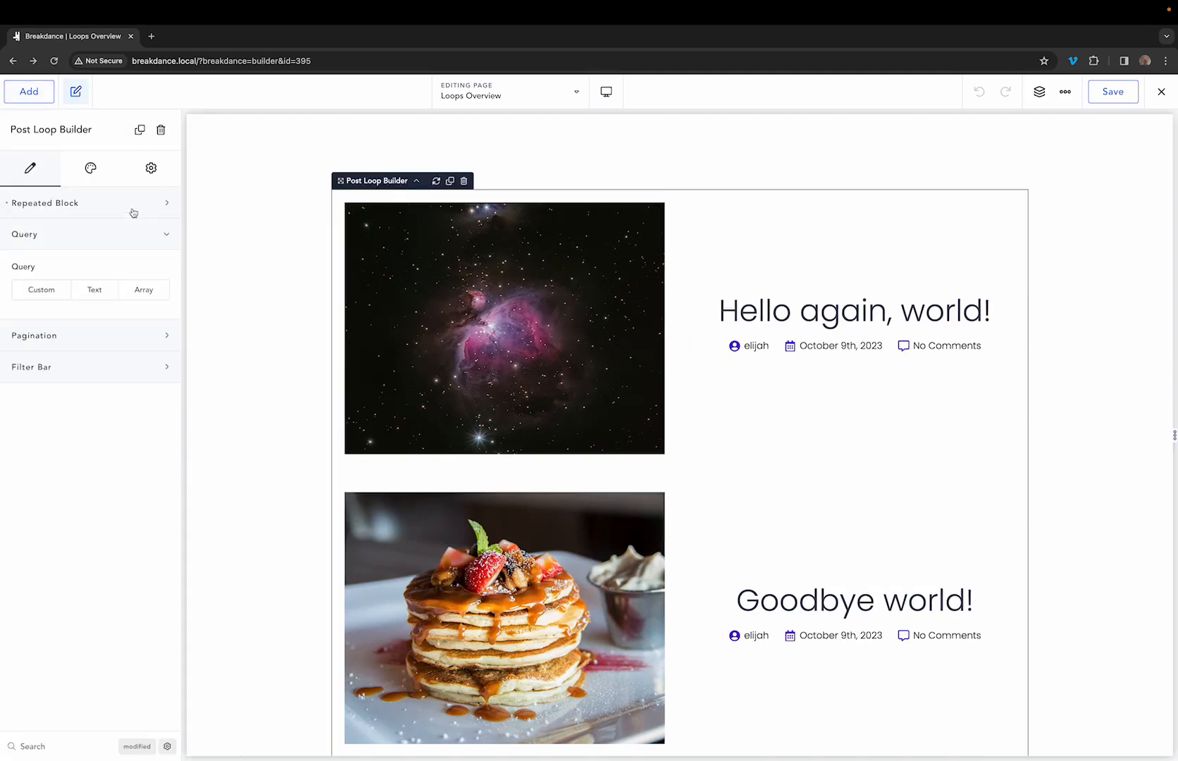
{"action": "left_click", "coordinate": [47, 289]}
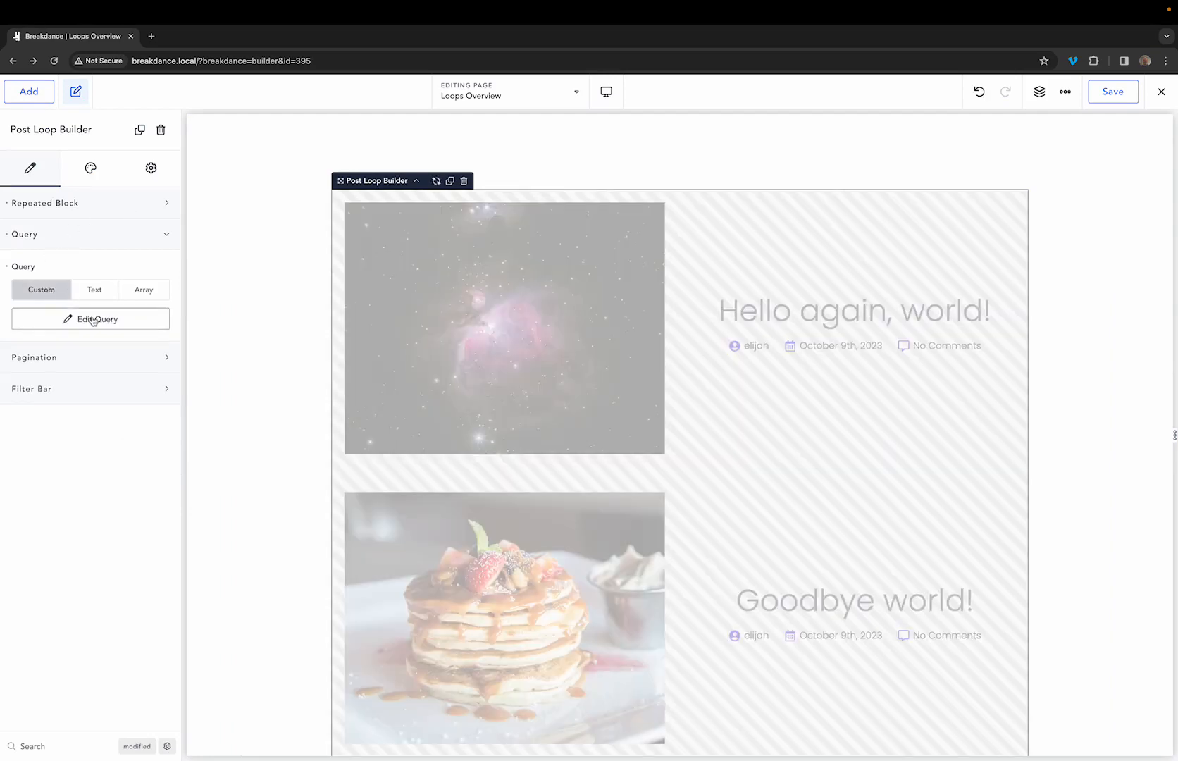
{"action": "left_click", "coordinate": [94, 319]}
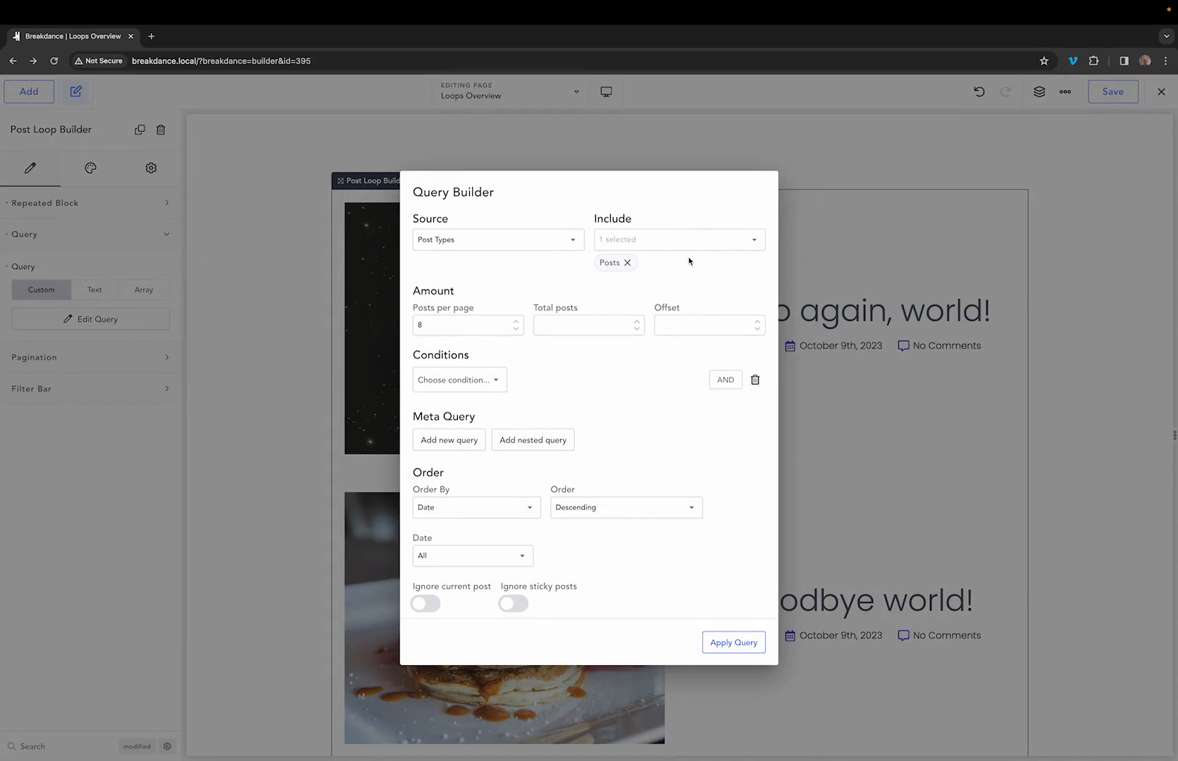
{"action": "left_click", "coordinate": [240, 303]}
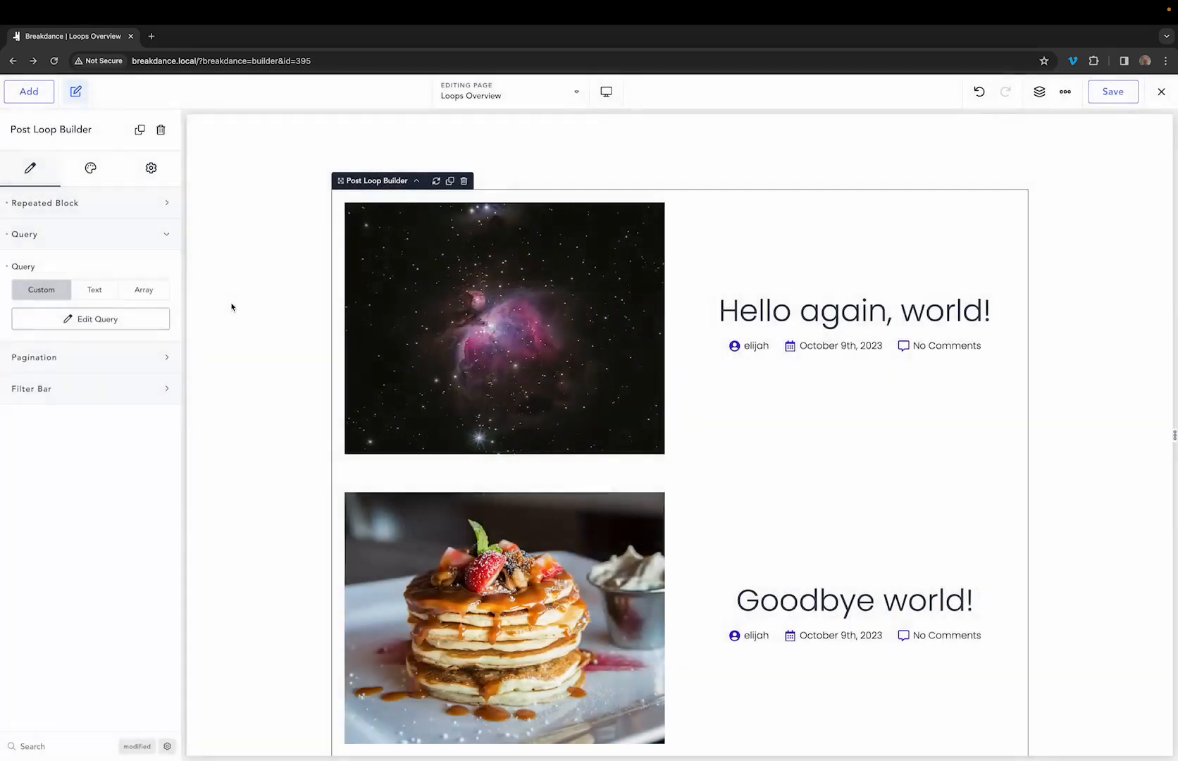
Step: View the Text version of the loop's query and switch the query to Array
{"action": "left_click", "coordinate": [96, 290]}
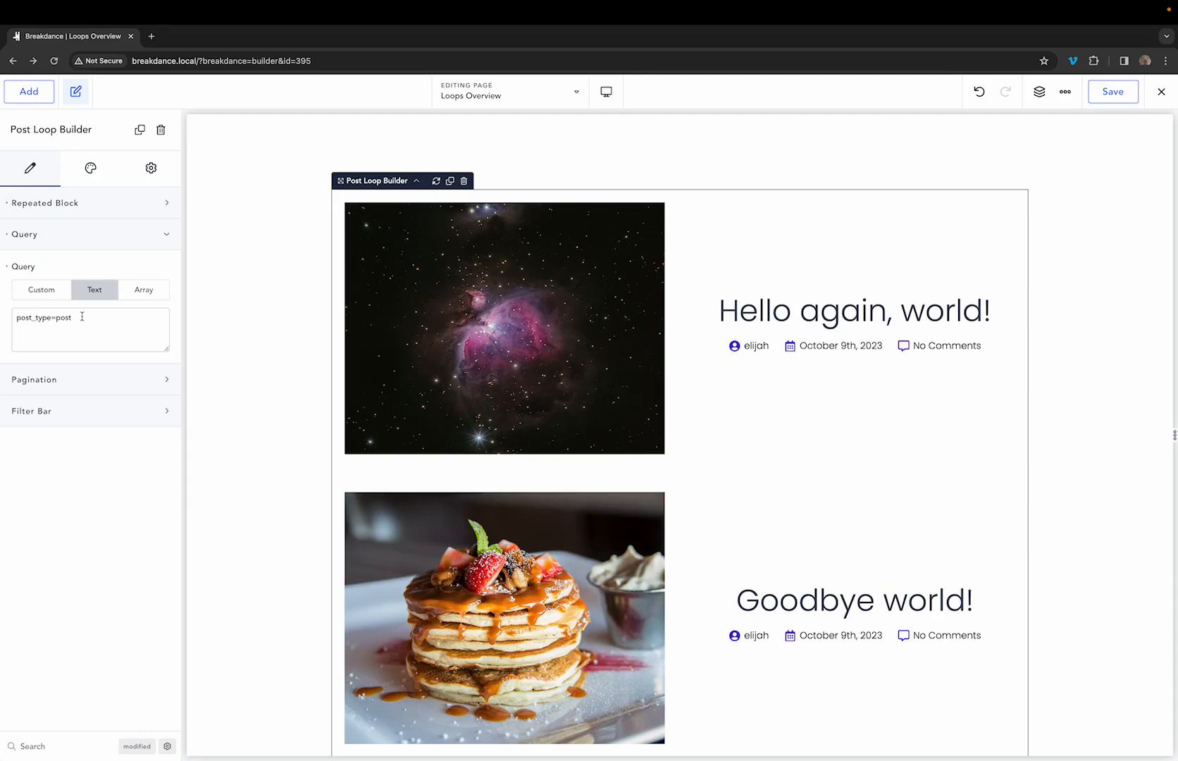
{"action": "left_click", "coordinate": [137, 293]}
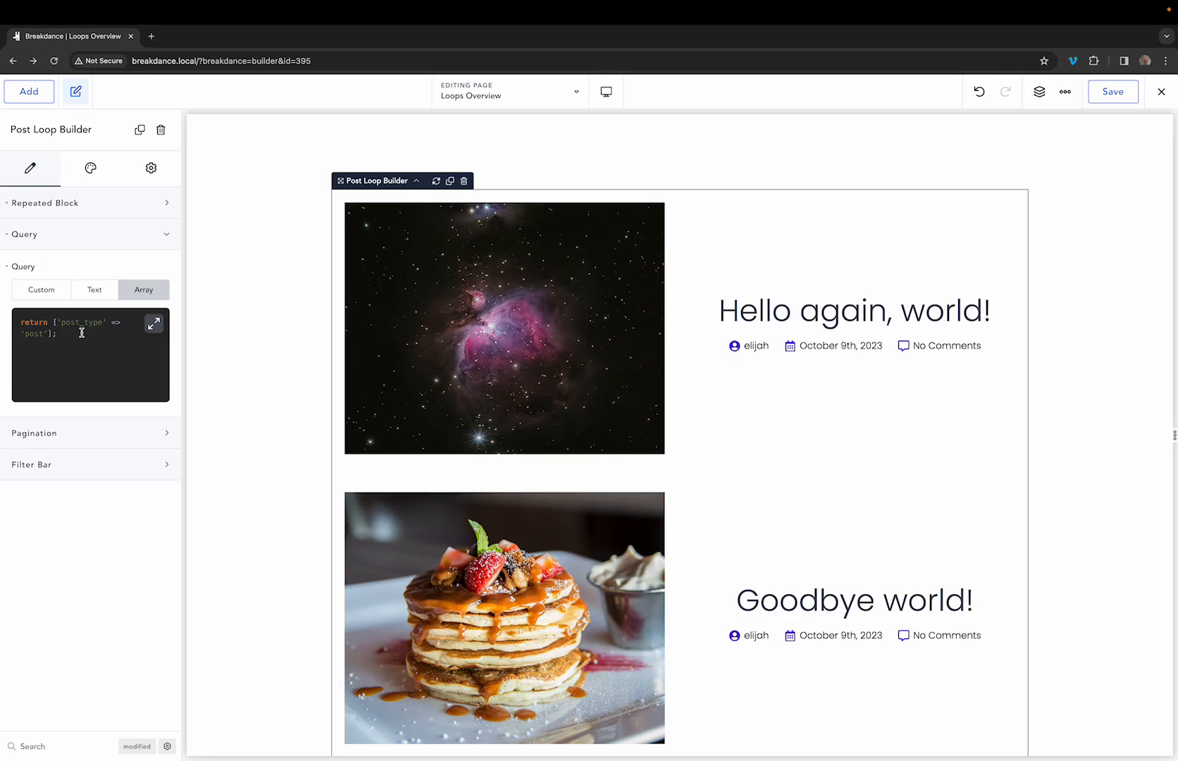
{"action": "left_click", "coordinate": [129, 241]}
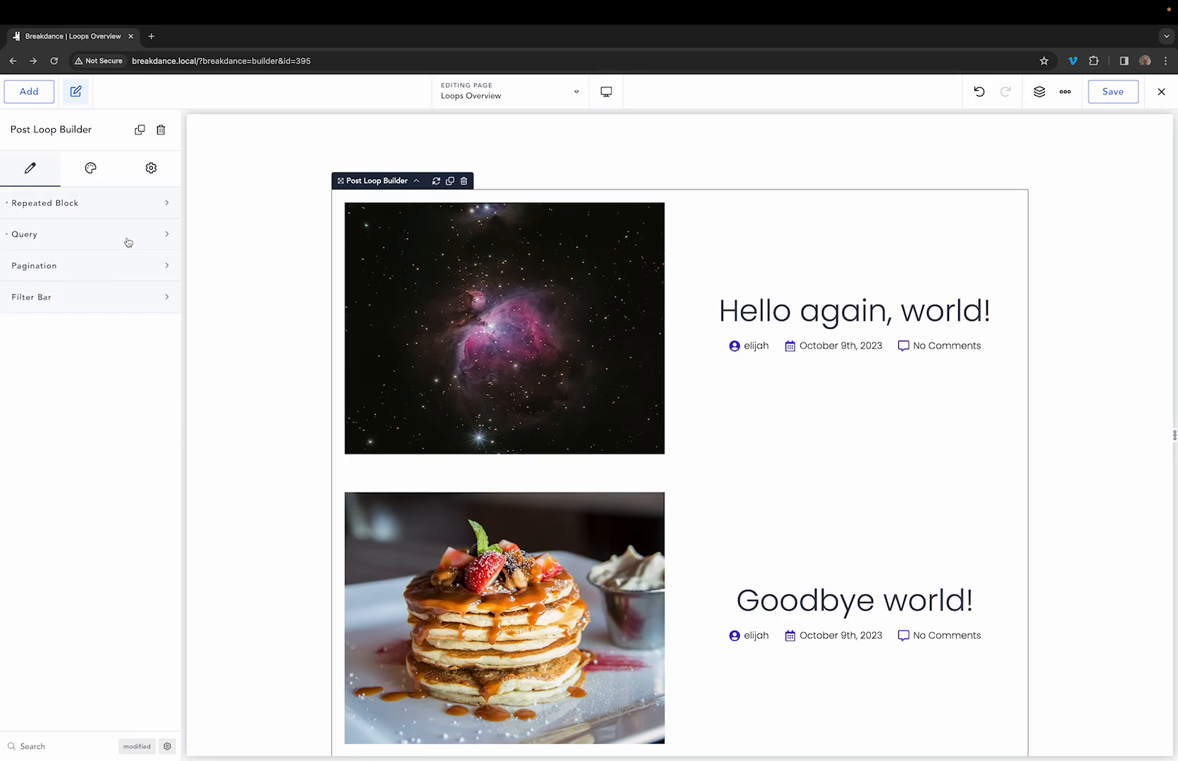
Step: Examine the pagination types available for the post loop without choosing one
{"action": "left_click", "coordinate": [124, 271]}
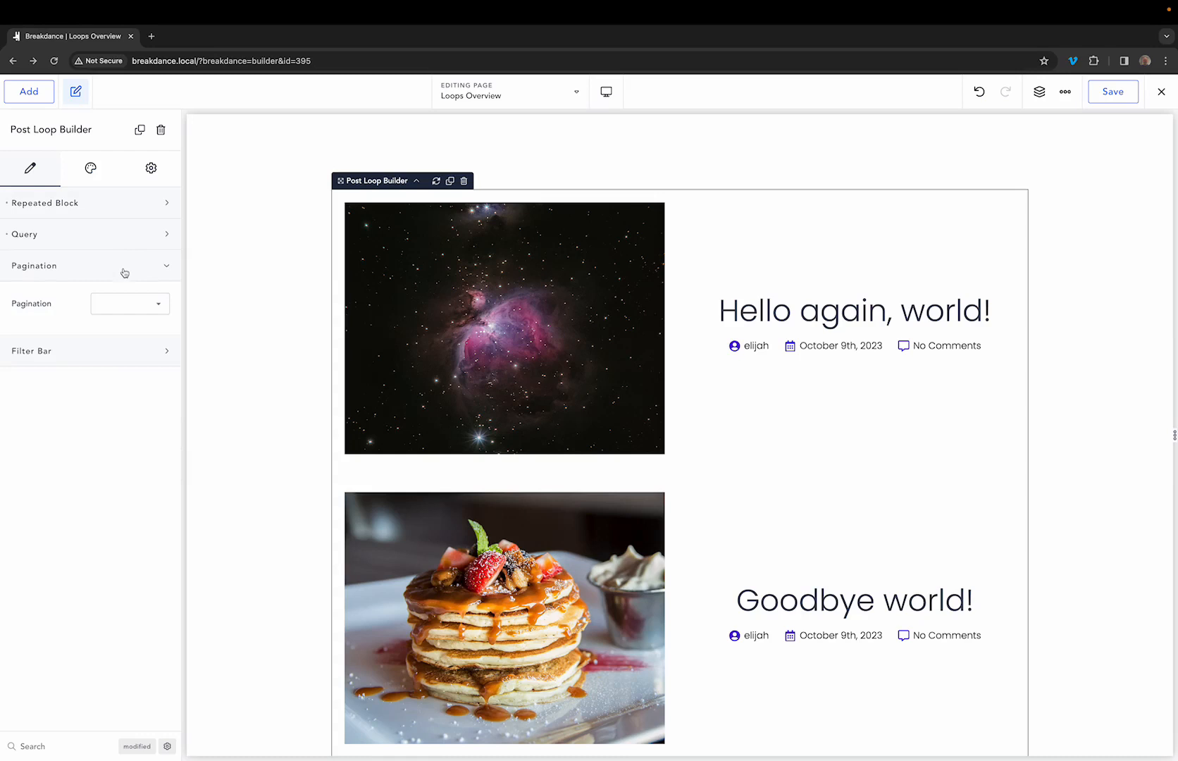
{"action": "left_click", "coordinate": [131, 304]}
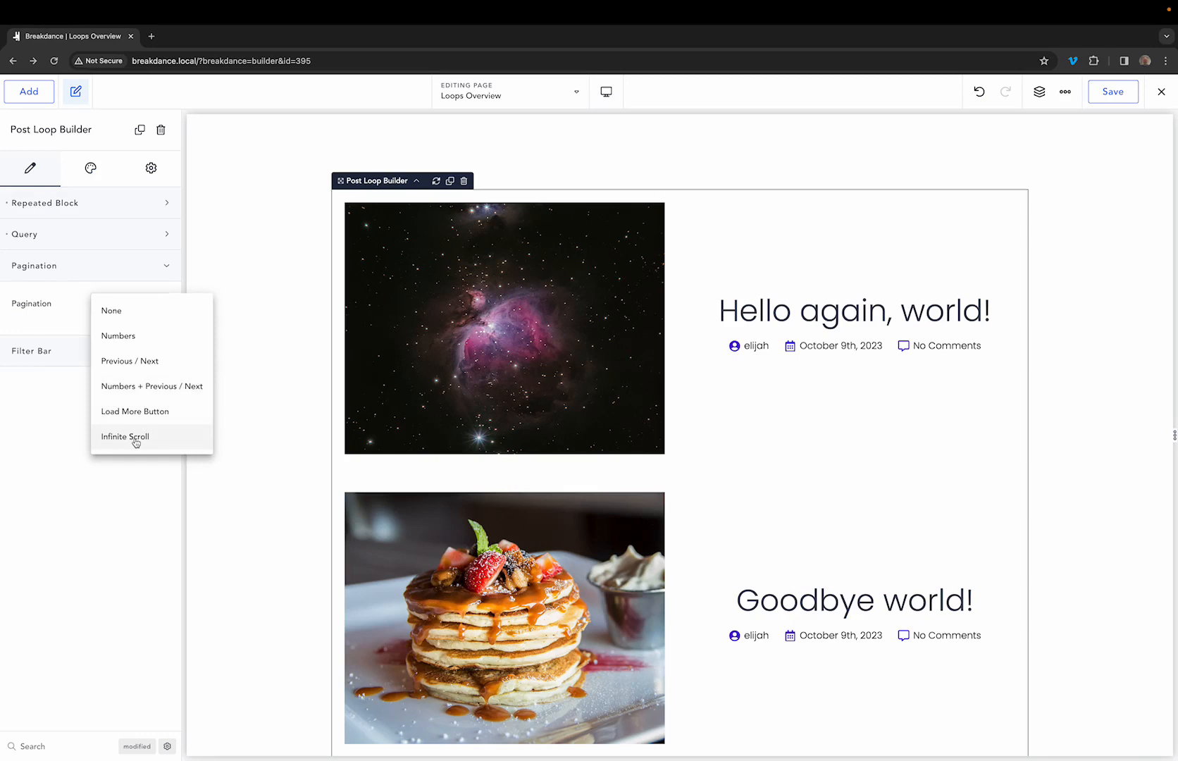
{"action": "left_click", "coordinate": [42, 401]}
{"action": "left_click", "coordinate": [71, 268]}
Step: Enable the filter bar on the post loop and test its Sandwich and Uncategorized filters
{"action": "left_click", "coordinate": [97, 297]}
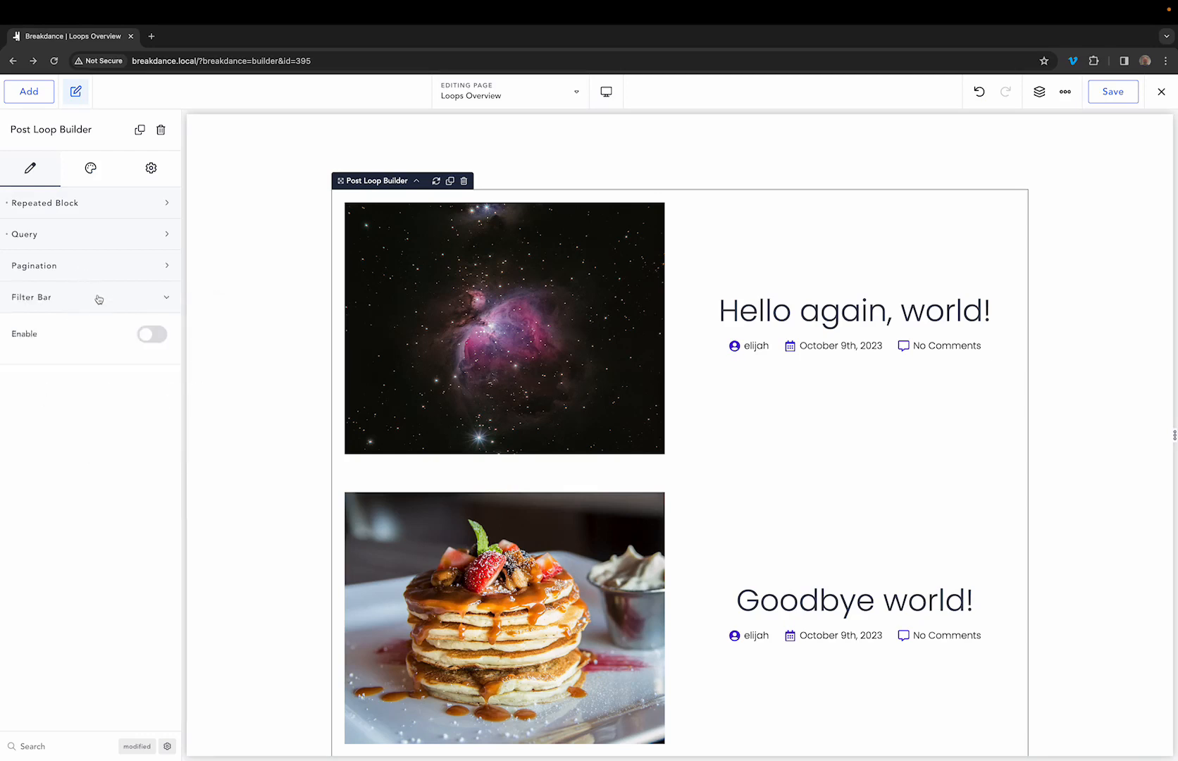
{"action": "left_click", "coordinate": [150, 334]}
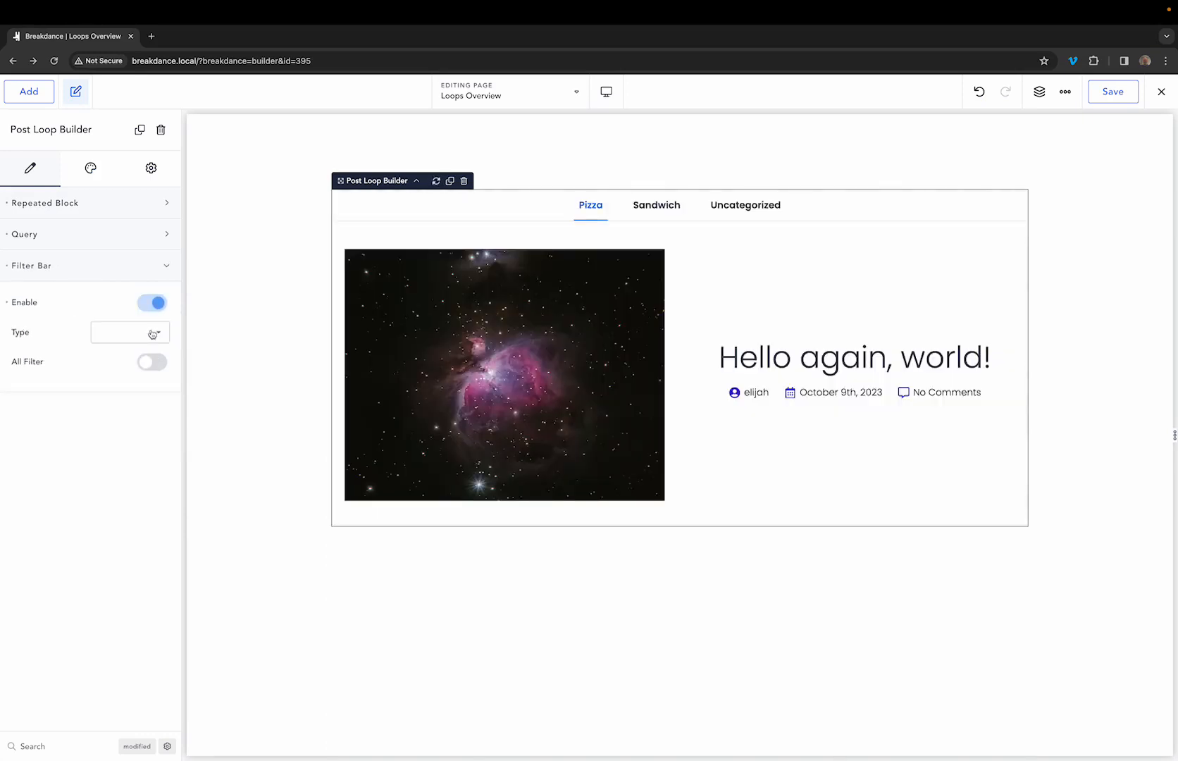
{"action": "left_click", "coordinate": [651, 210]}
{"action": "left_click", "coordinate": [741, 211]}
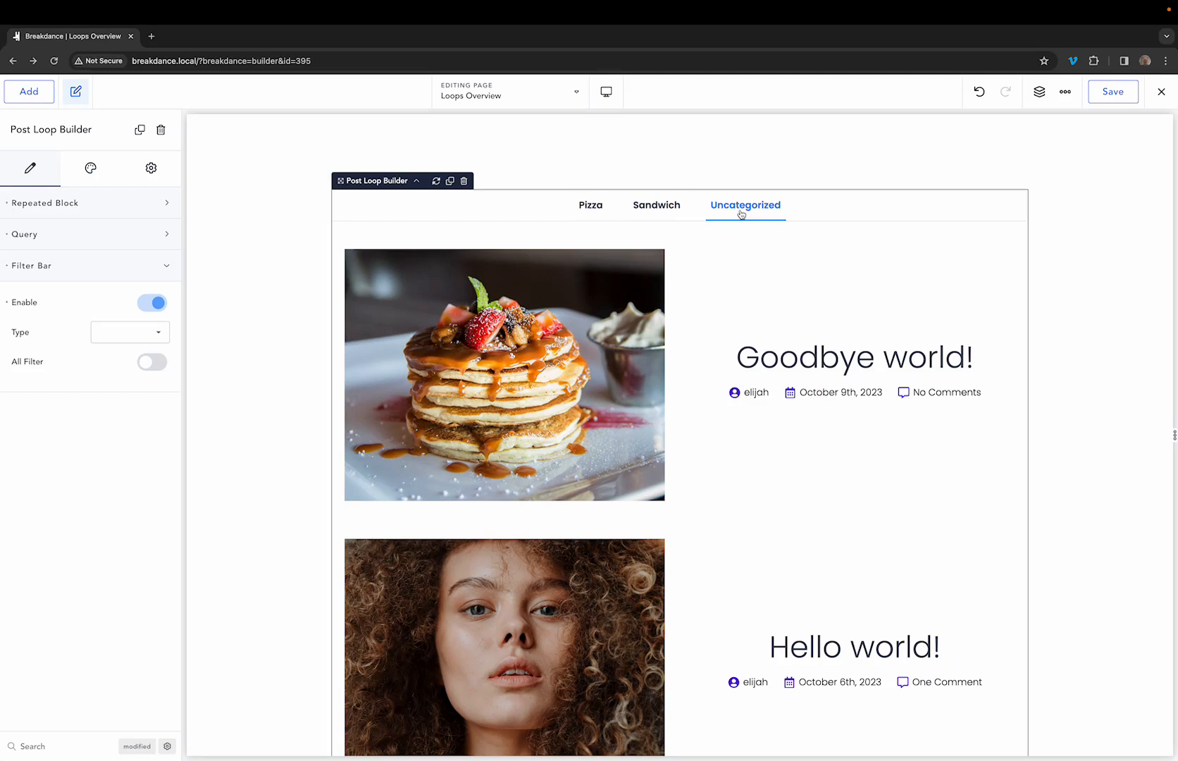
Step: Review the filter bar's type options and enable All Filter
{"action": "left_click", "coordinate": [156, 338]}
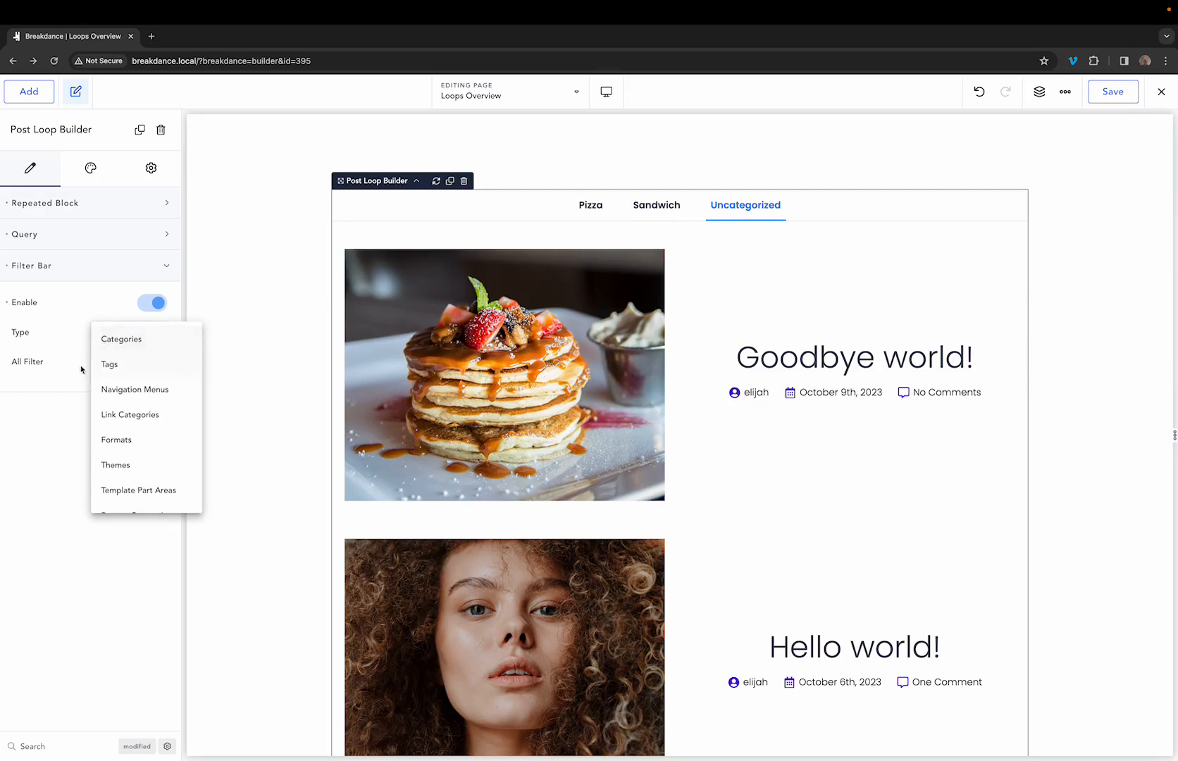
{"action": "left_click", "coordinate": [55, 387]}
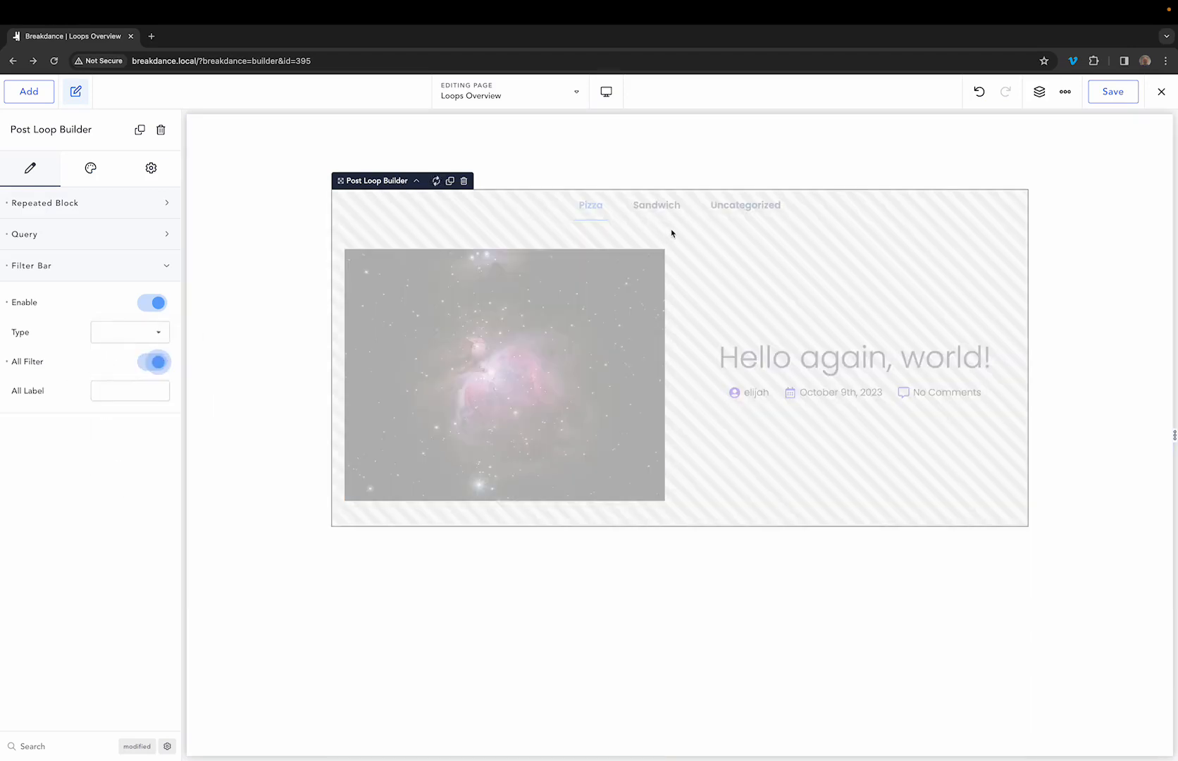